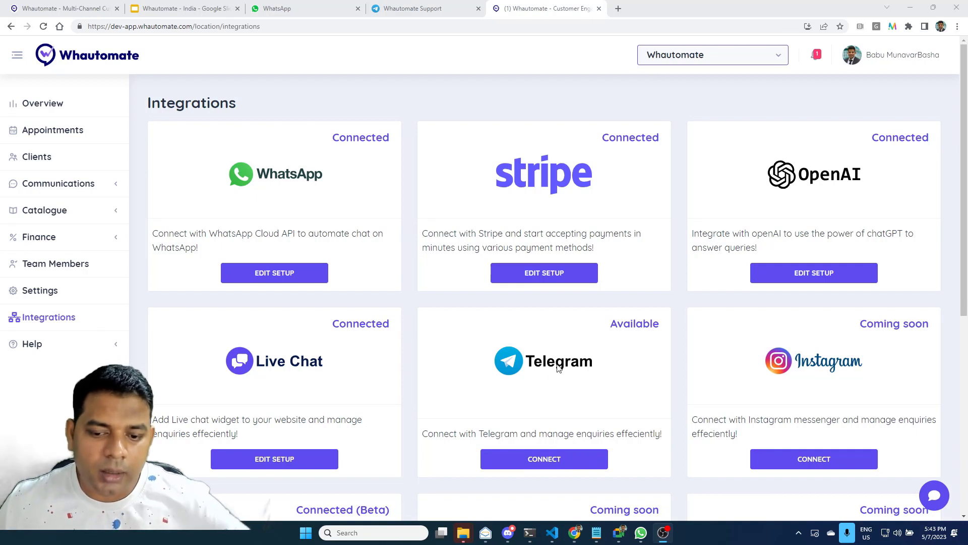
Open the Telegram integration's setup page, and in Telegram Web find the verified BotFather bot and start a chat with it.
{"action": "left_click", "coordinate": [536, 460]}
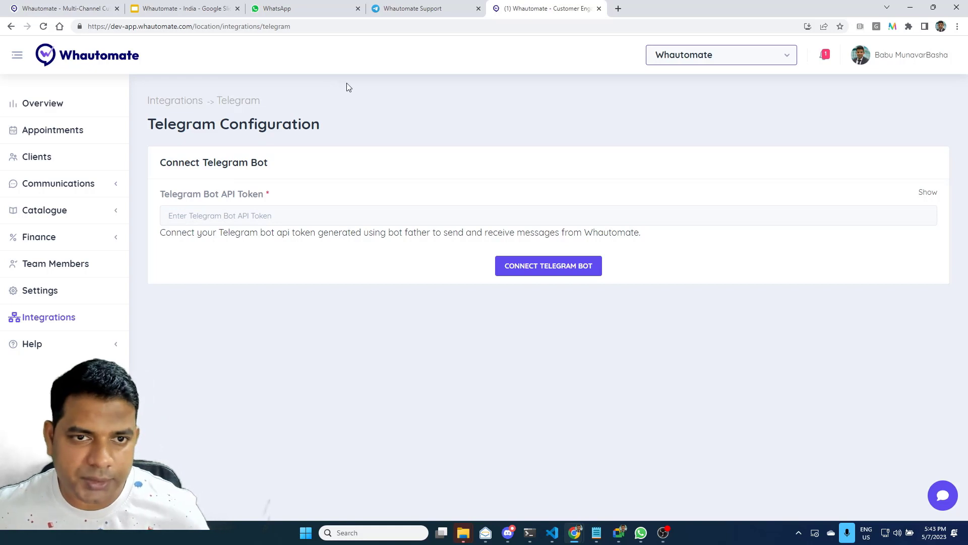
{"action": "left_click", "coordinate": [411, 9]}
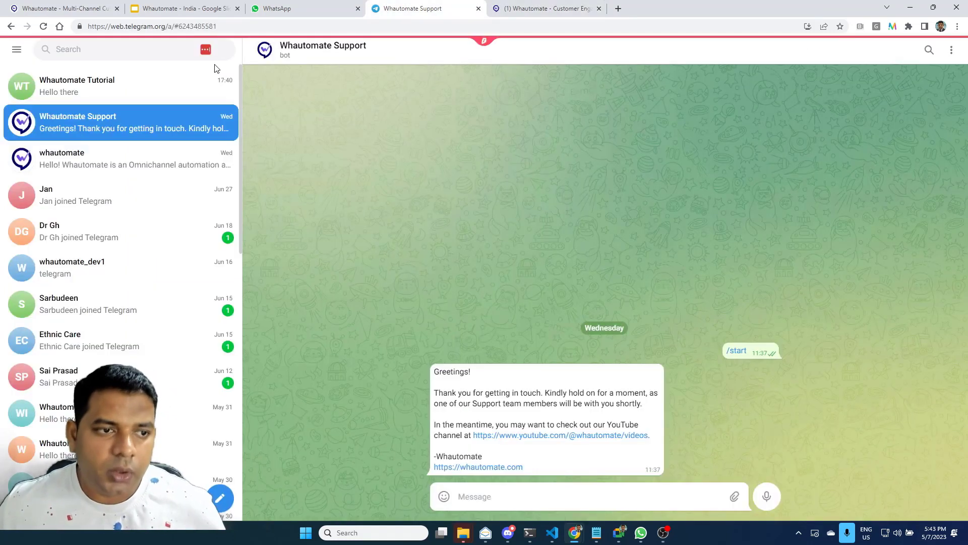
{"action": "left_click", "coordinate": [129, 55]}
{"action": "type", "text": "bot"}
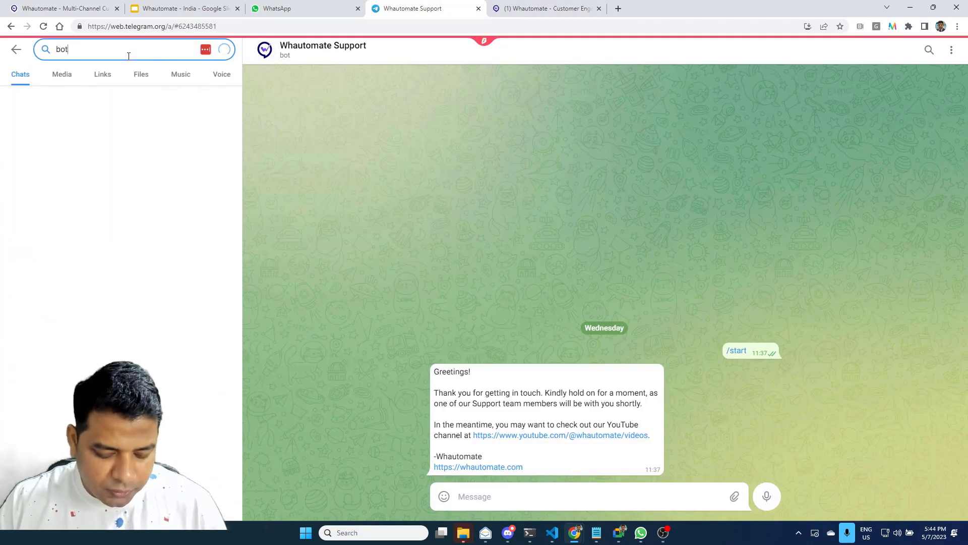
{"action": "type", "text": "father"}
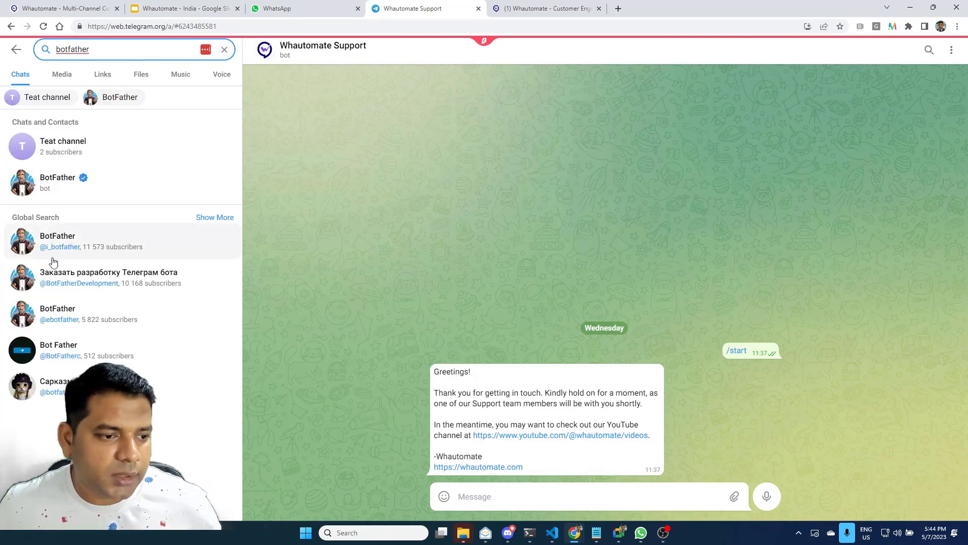
{"action": "left_click", "coordinate": [95, 187]}
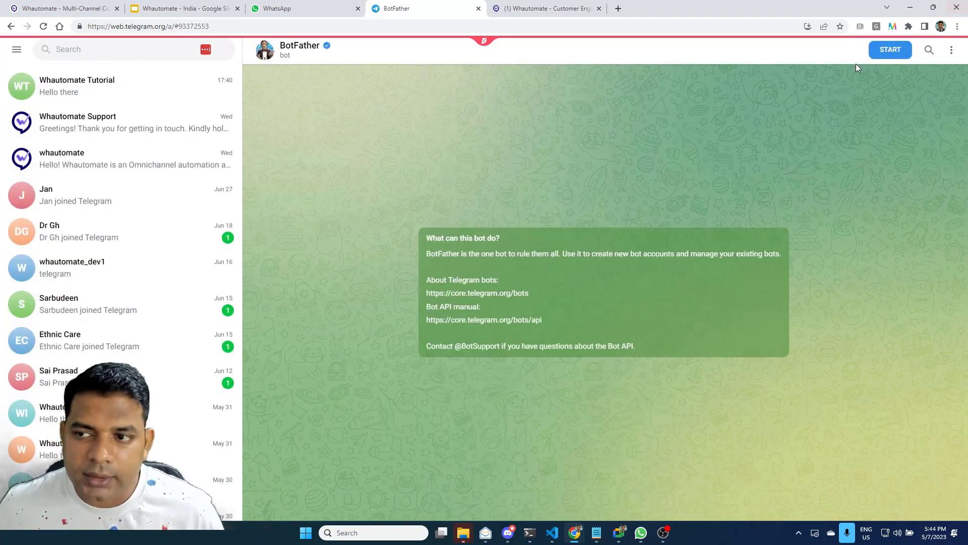
{"action": "left_click", "coordinate": [881, 52]}
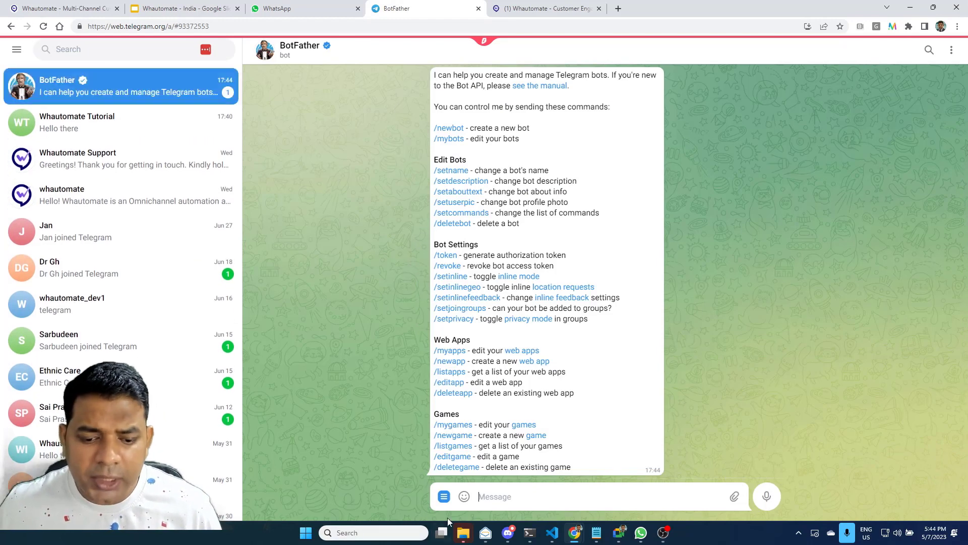
Request a new bot from BotFather with the newbot command and name it Whautomate Demo.
{"action": "left_click", "coordinate": [444, 496]}
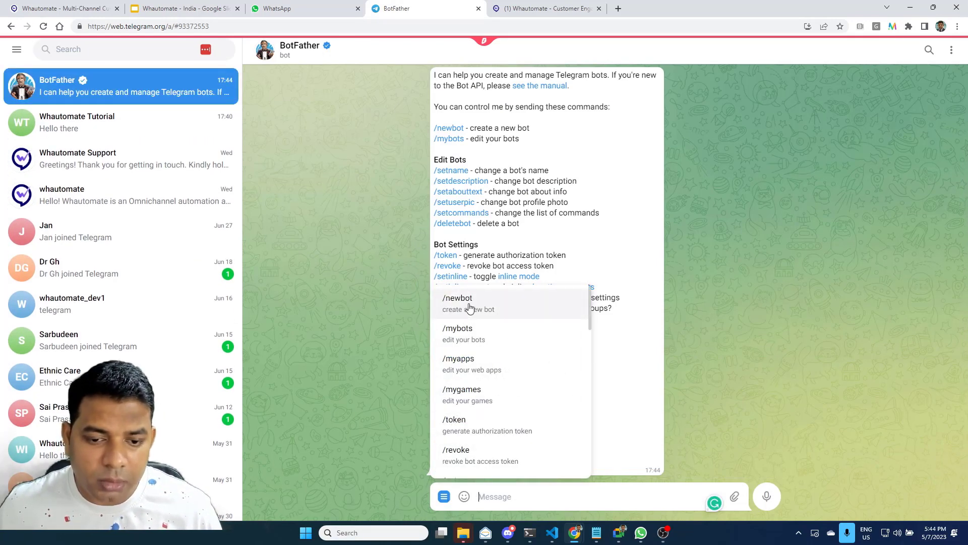
{"action": "left_click", "coordinate": [469, 307]}
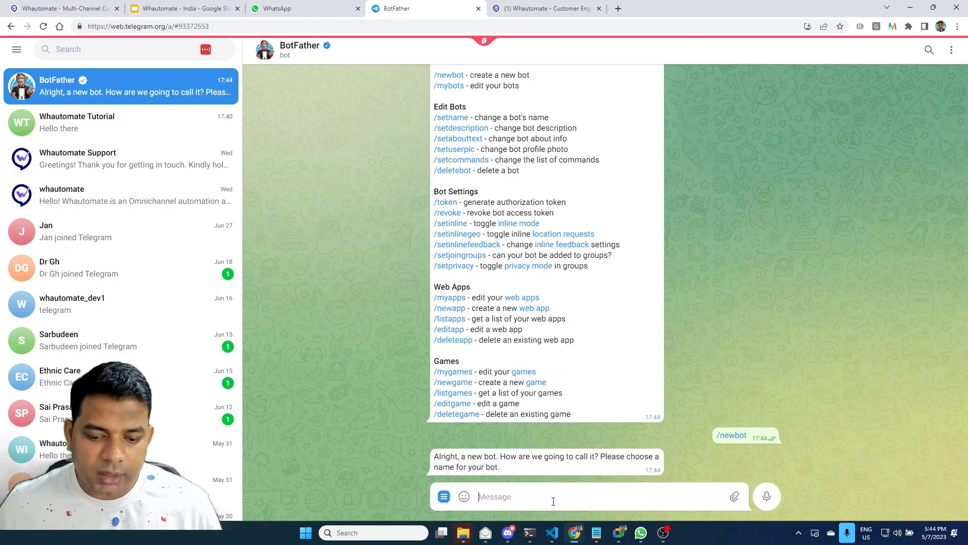
{"action": "type", "text": "WEh"}
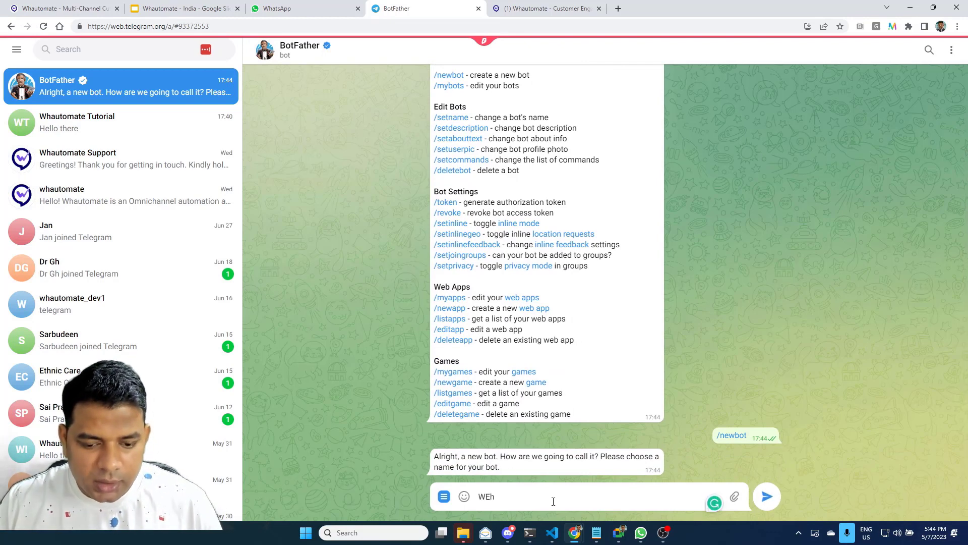
{"action": "key", "text": "BackSpace"}
{"action": "key", "text": "BackSpace"}
{"action": "type", "text": "hautomate "}
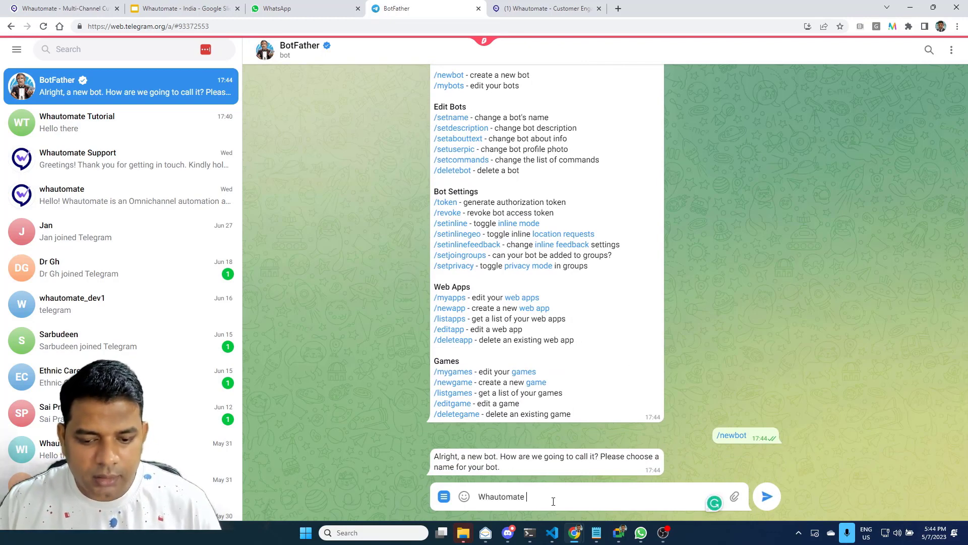
{"action": "type", "text": "Demo 1"}
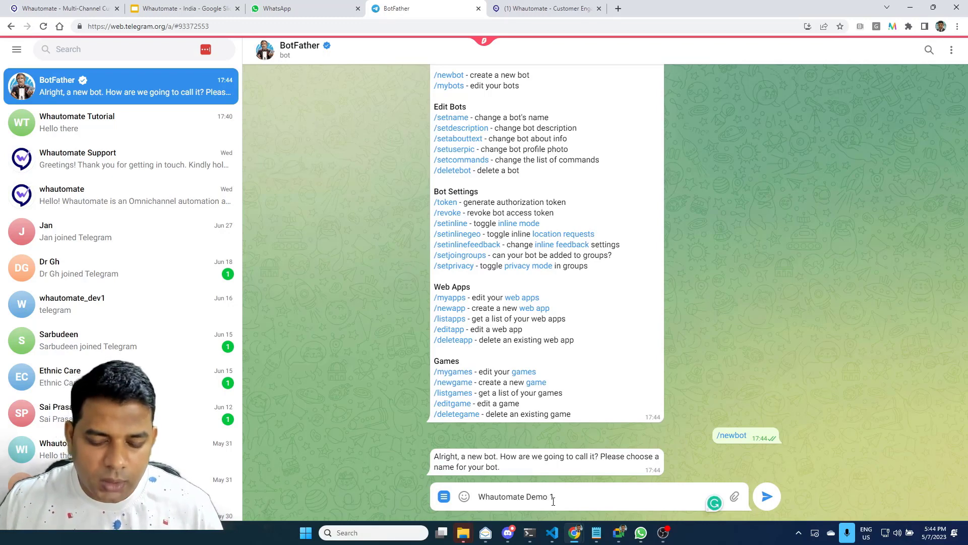
{"action": "key", "text": "BackSpace"}
{"action": "key", "text": "Return"}
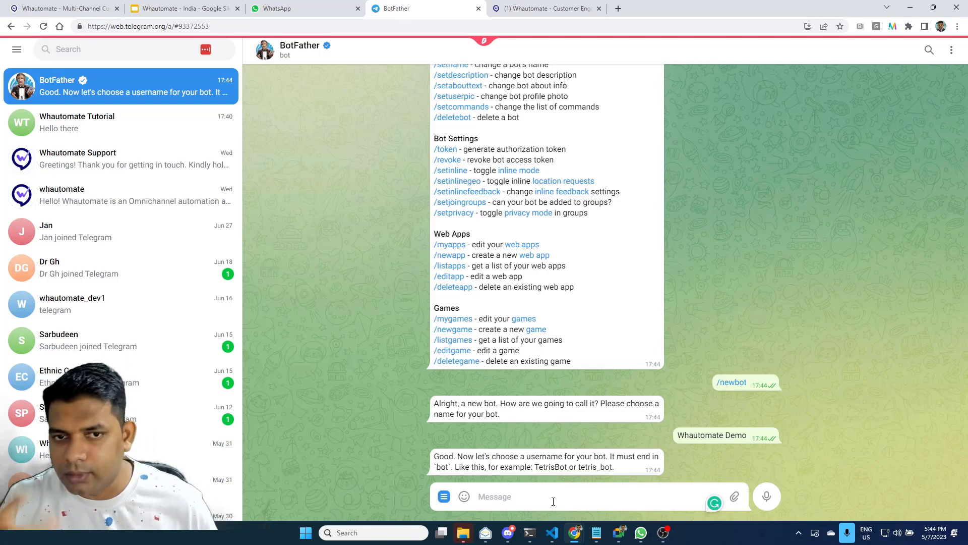
Submit Whautomate_demo1_bot as the new bot's username.
{"action": "type", "text": "Wha"}
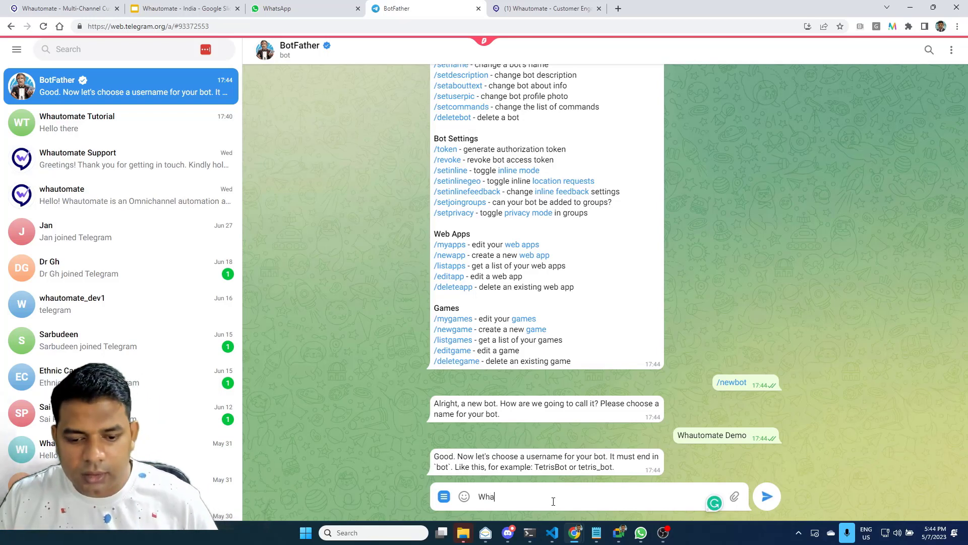
{"action": "type", "text": "utomate_demo_tut"}
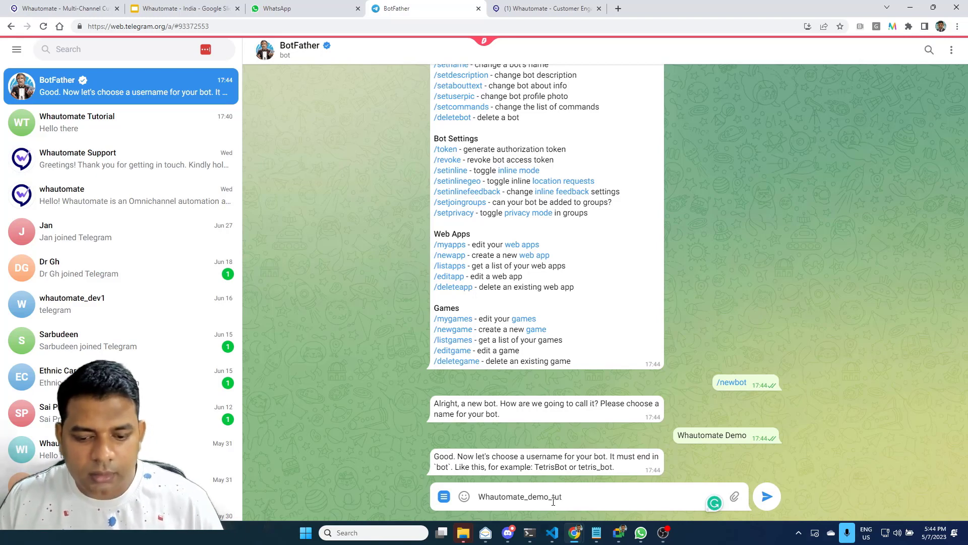
{"action": "key", "text": "BackSpace"}
{"action": "key", "text": "BackSpace"}
{"action": "key", "text": "BackSpace"}
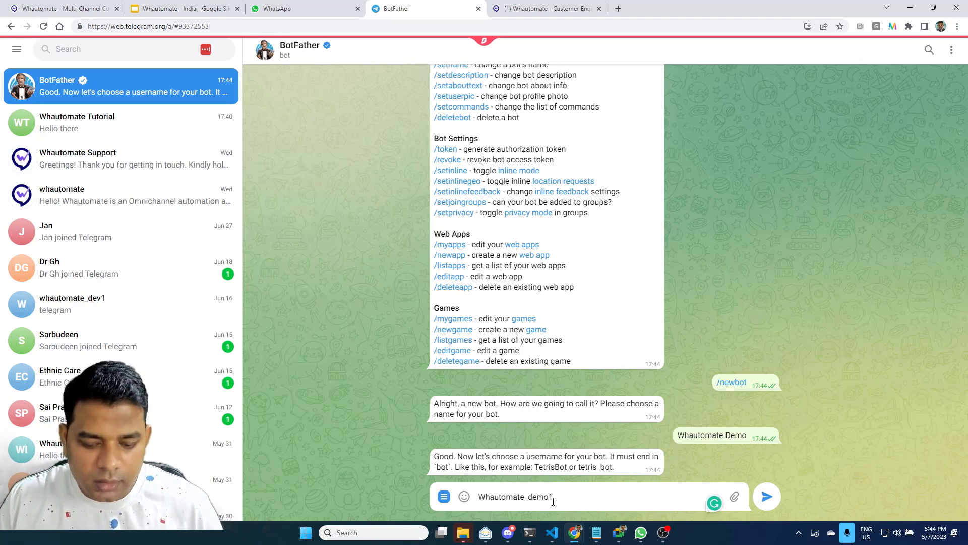
{"action": "type", "text": "_bot"}
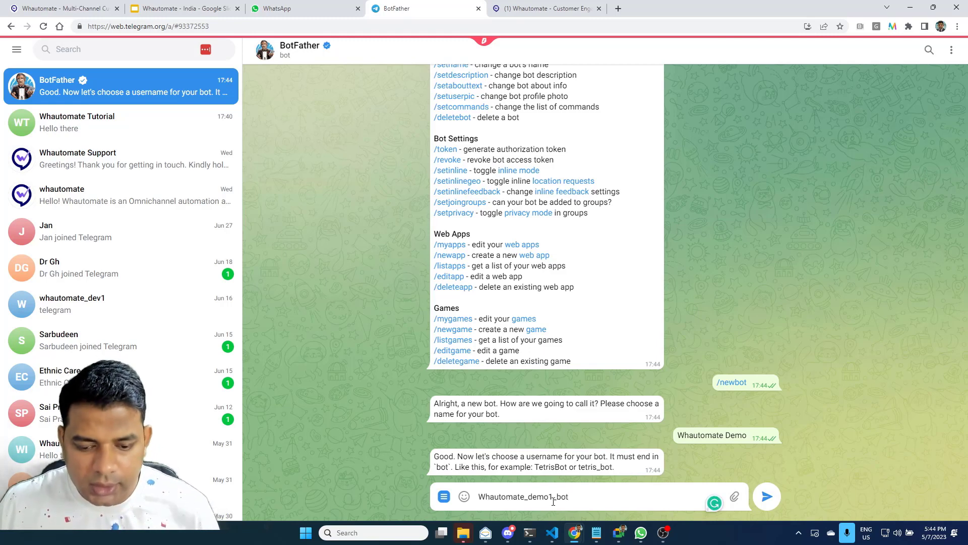
{"action": "key", "text": "Return"}
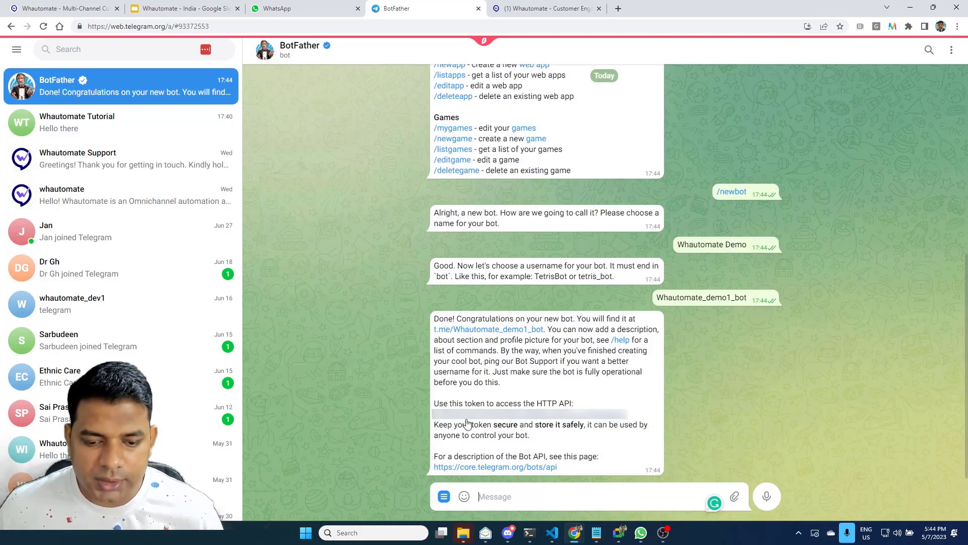
Copy the new bot's API token from BotFather's message and connect the bot in Whautomate by pasting it as the Telegram Bot API Token.
{"action": "left_click", "coordinate": [467, 414]}
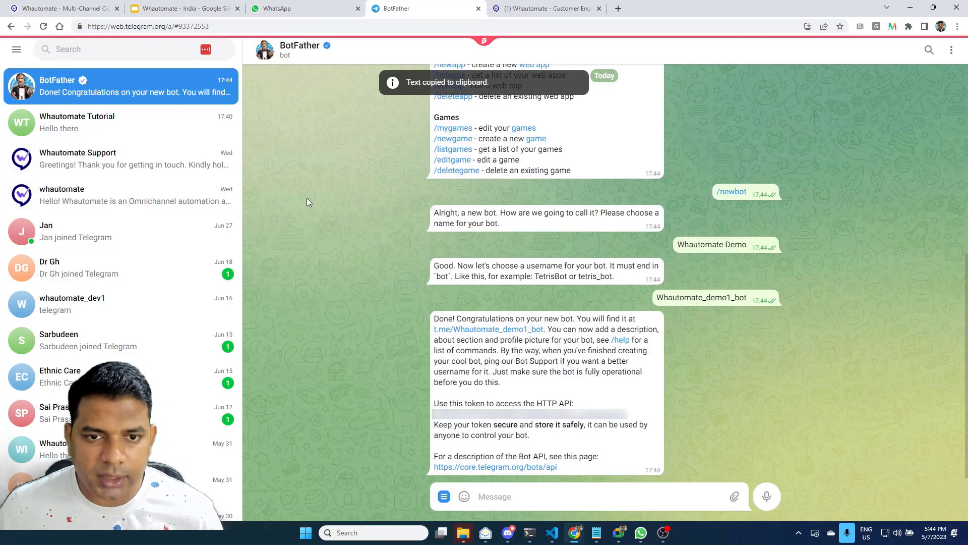
{"action": "left_click", "coordinate": [547, 4]}
{"action": "left_click", "coordinate": [402, 214]}
{"action": "key", "text": "ctrl+v"}
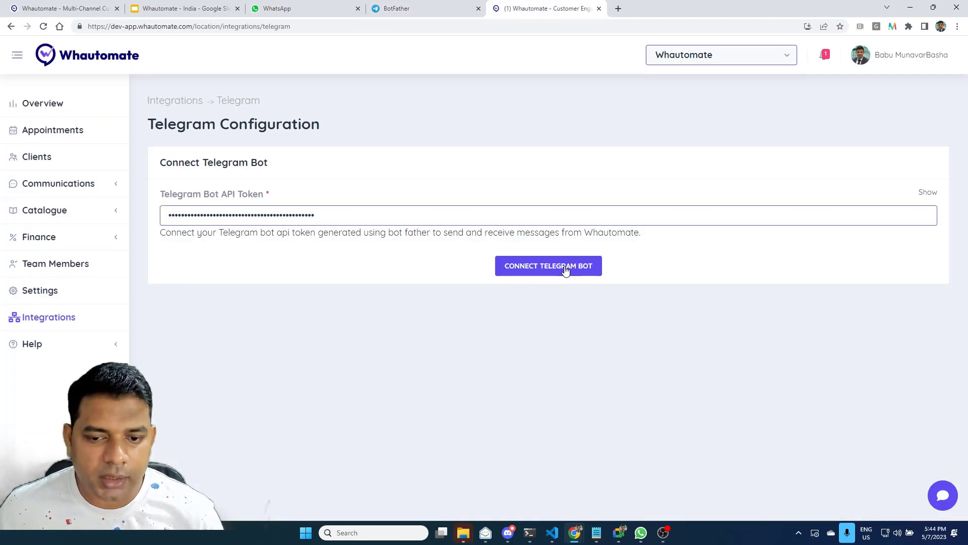
{"action": "left_click", "coordinate": [566, 271]}
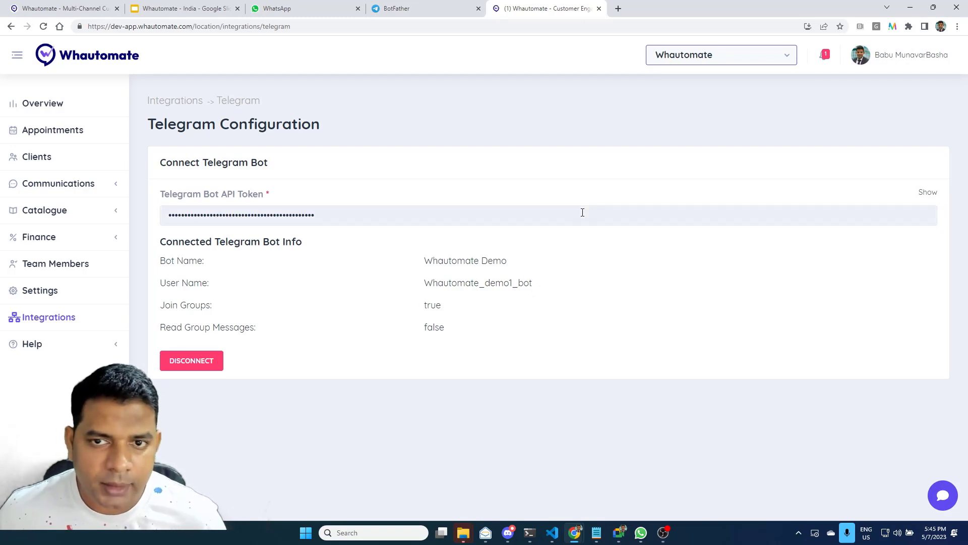
Start the Whautomate Tutorial bot in Telegram and open its conversation among Whautomate's open Team Inbox chats, coming from the new-message notification.
{"action": "left_click", "coordinate": [422, 9]}
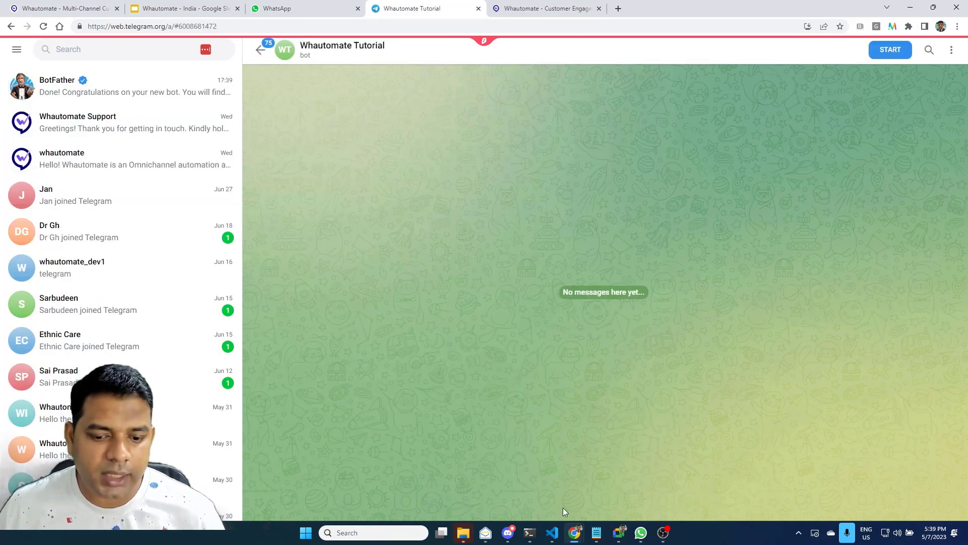
{"action": "left_click", "coordinate": [891, 50]}
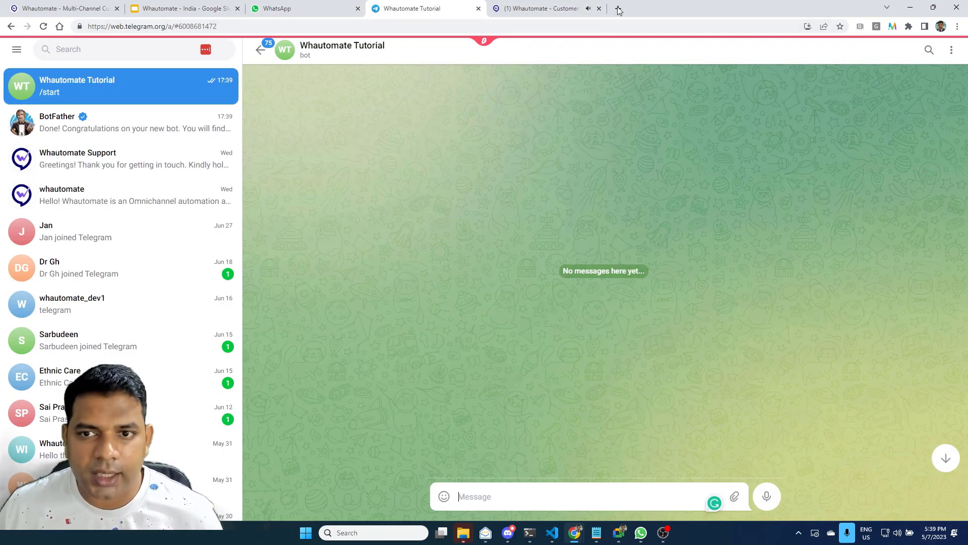
{"action": "left_click", "coordinate": [549, 8]}
{"action": "left_click", "coordinate": [825, 55]}
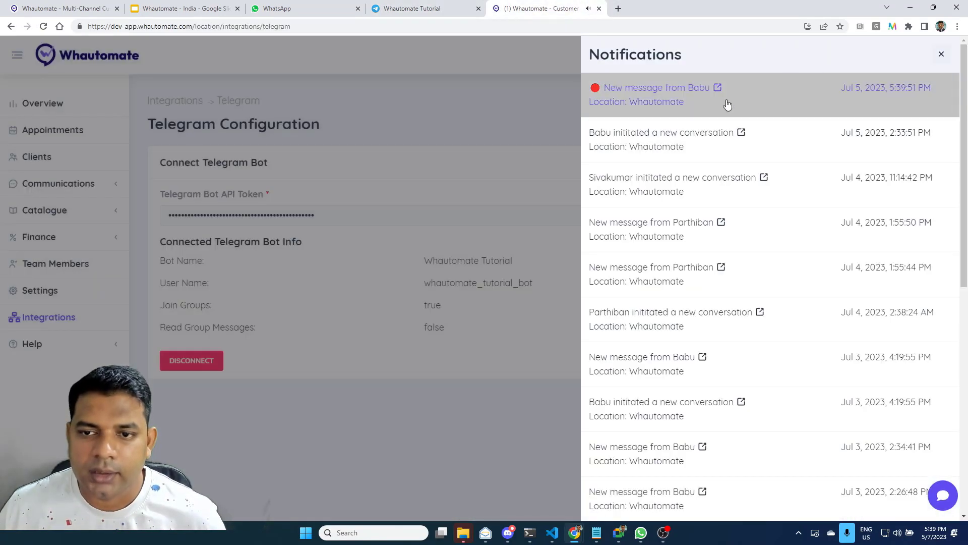
{"action": "left_click", "coordinate": [676, 103]}
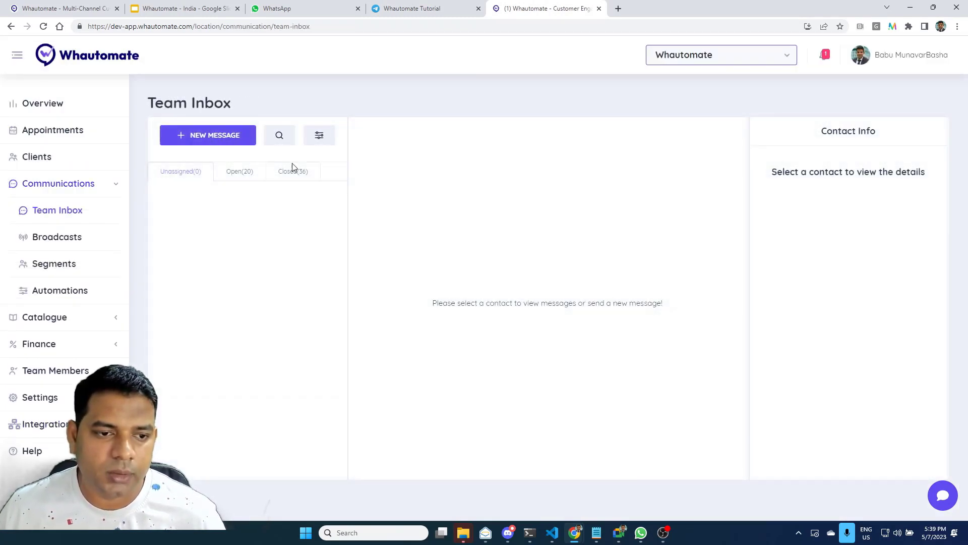
{"action": "left_click", "coordinate": [292, 174]}
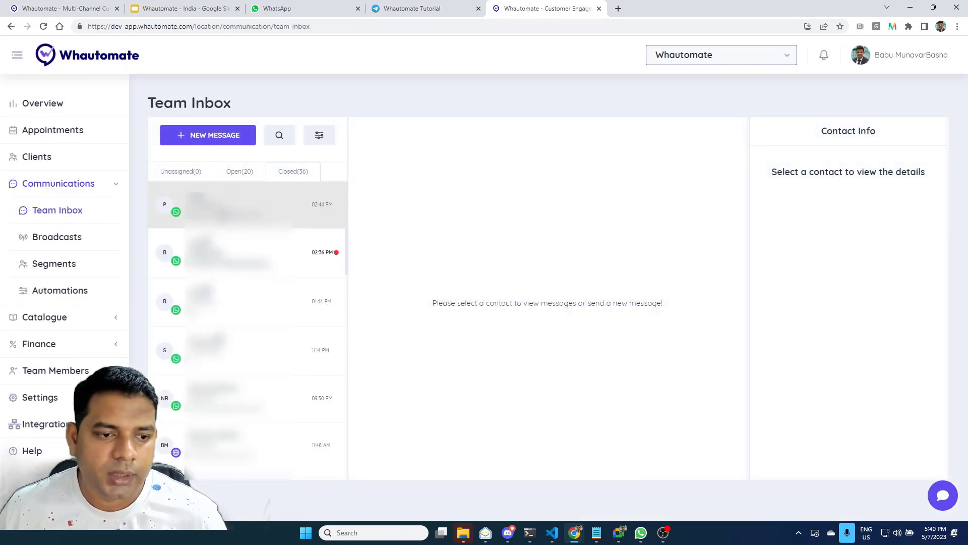
{"action": "left_click", "coordinate": [236, 170]}
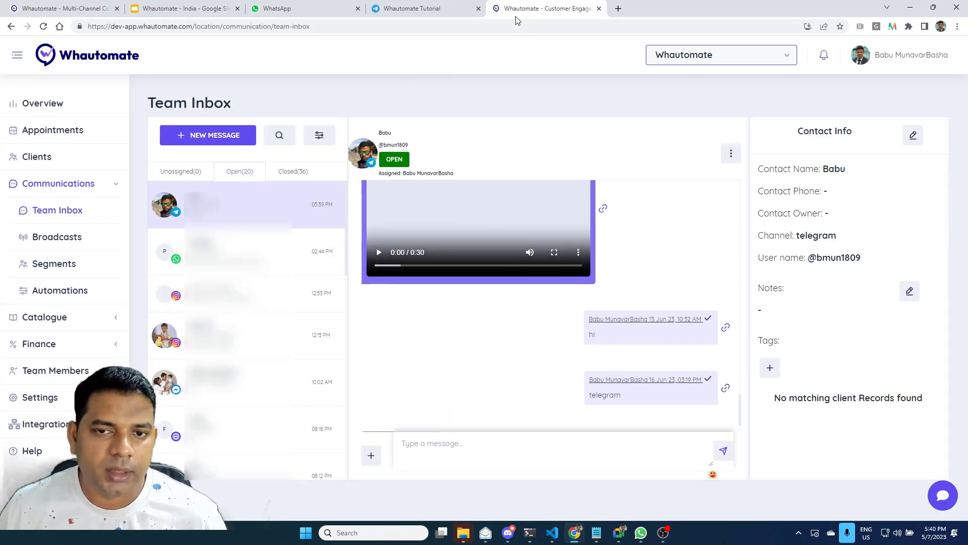
Switch to Telegram and send the message "Hello there" to the Whautomate Tutorial bot.
{"action": "left_click", "coordinate": [413, 8]}
{"action": "left_click", "coordinate": [509, 485]}
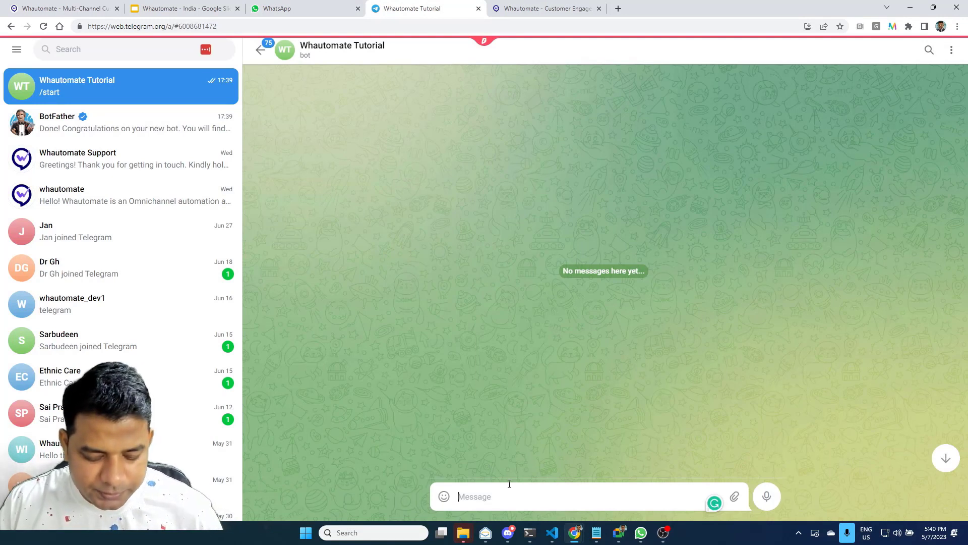
{"action": "type", "text": "Hello there"}
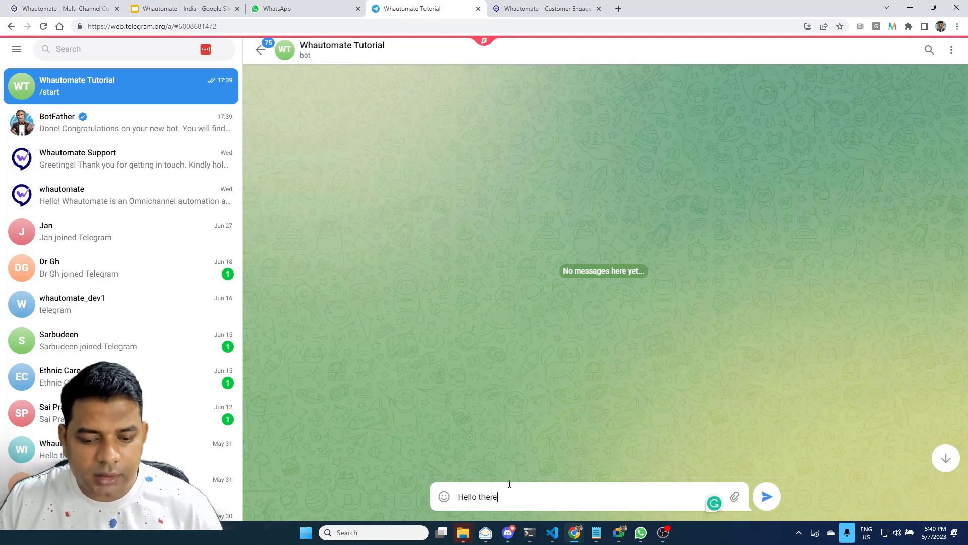
{"action": "key", "text": "Return"}
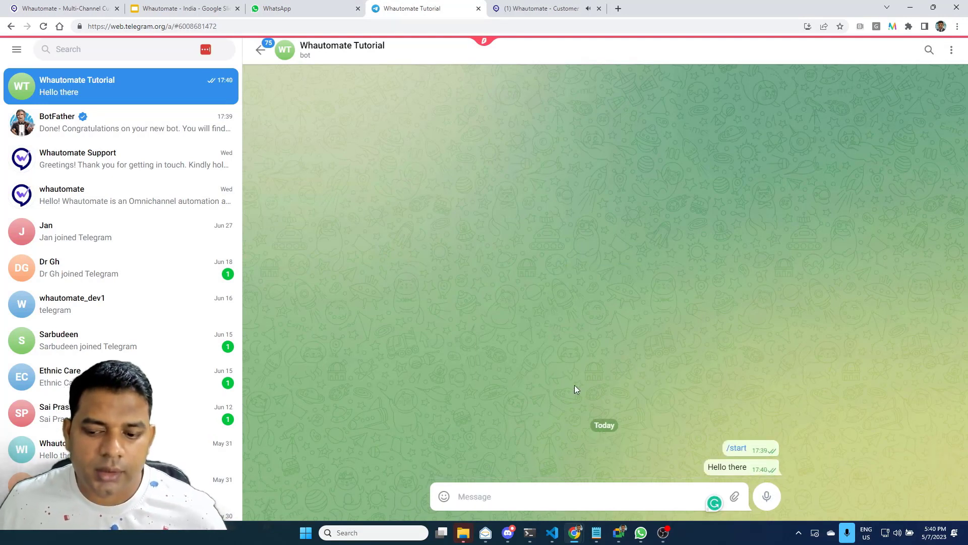
Switch to Whautomate's Team Inbox and reply "Hello there" in the open Telegram conversation.
{"action": "left_click", "coordinate": [567, 7]}
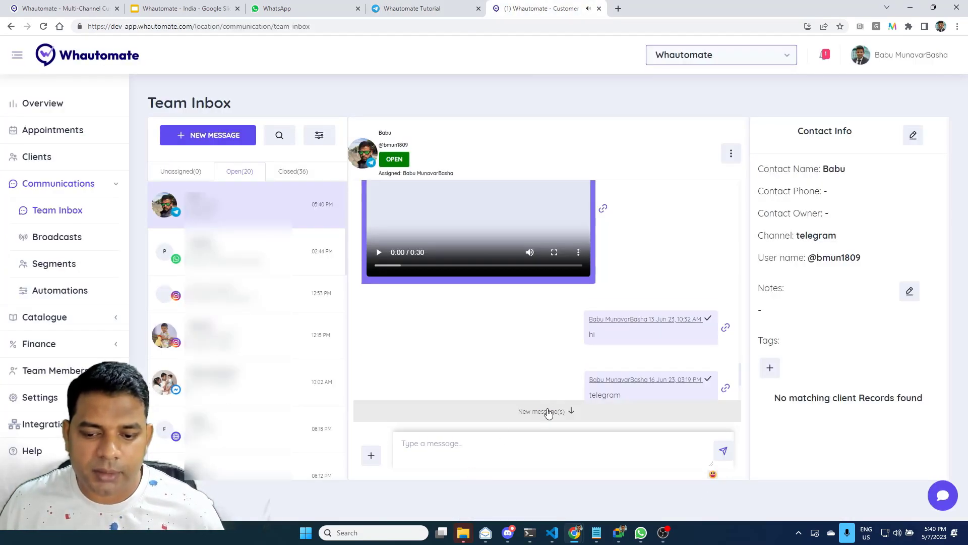
{"action": "type", "text": "Hello there"}
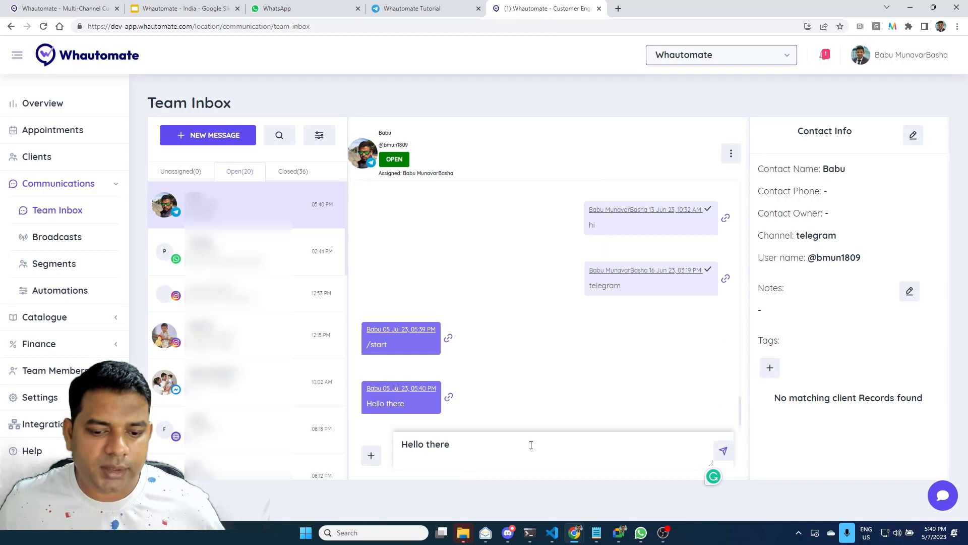
{"action": "key", "text": "Return"}
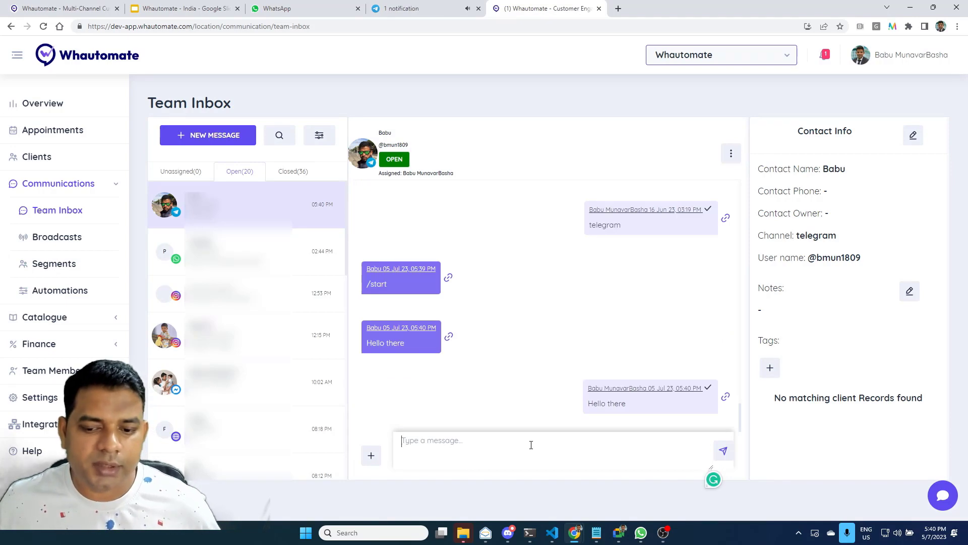
{"action": "left_click", "coordinate": [414, 8]}
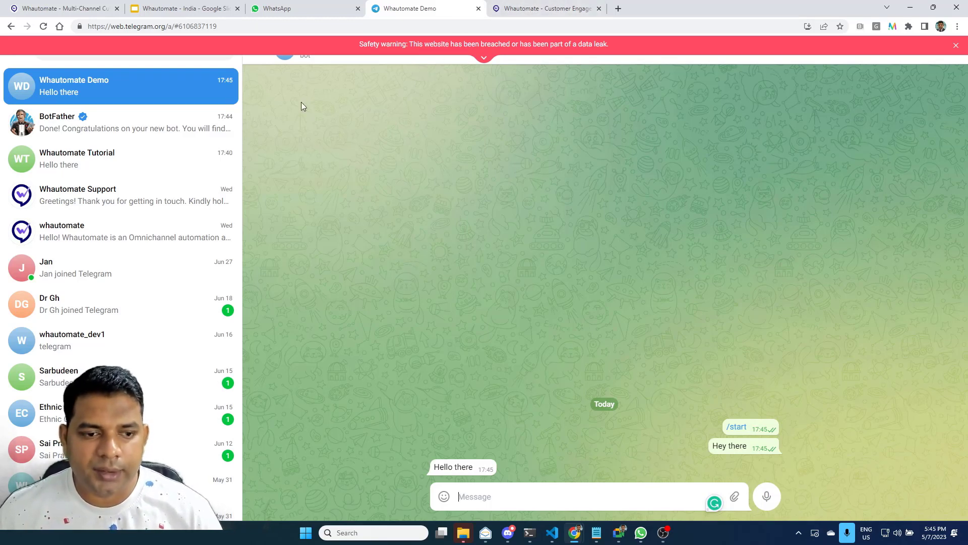
{"action": "left_click", "coordinate": [162, 130]}
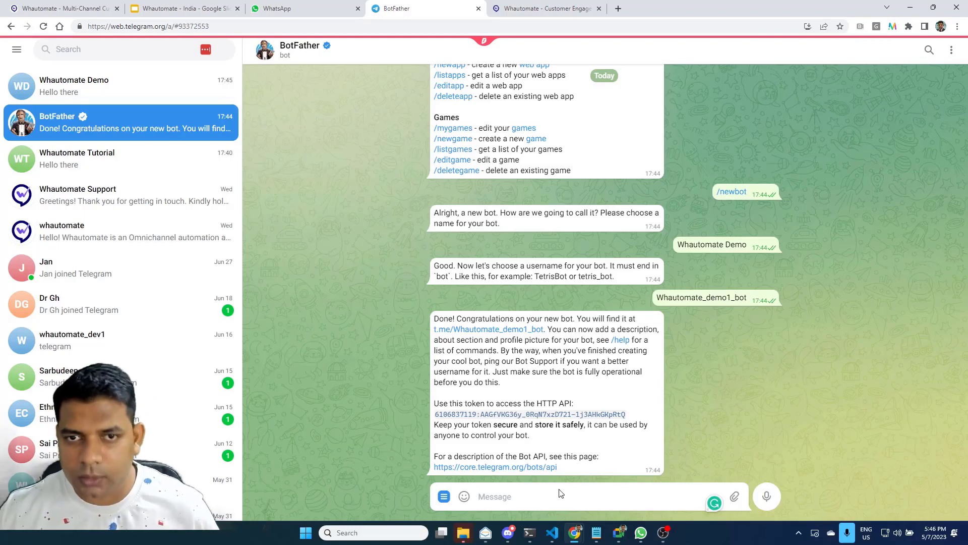
{"action": "left_click", "coordinate": [444, 496]}
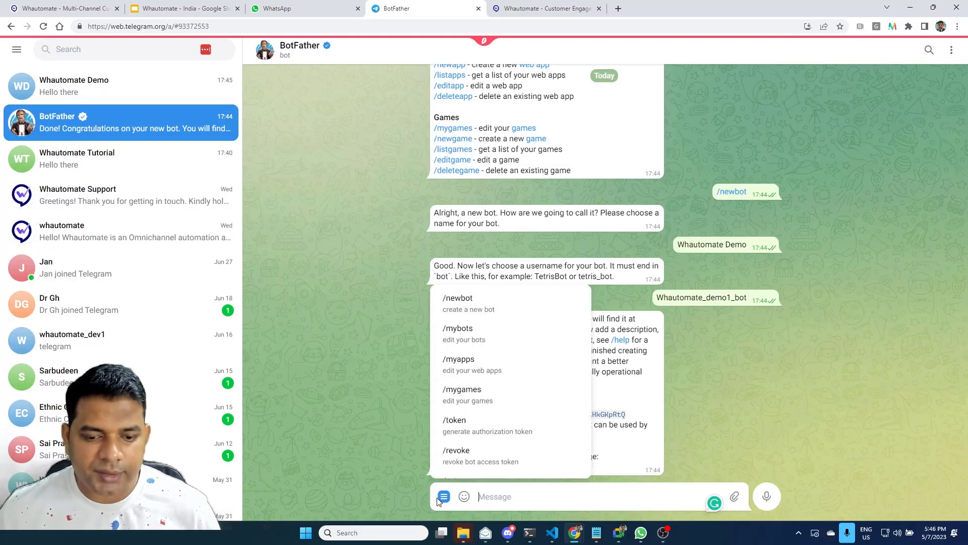
{"action": "left_click", "coordinate": [488, 334]}
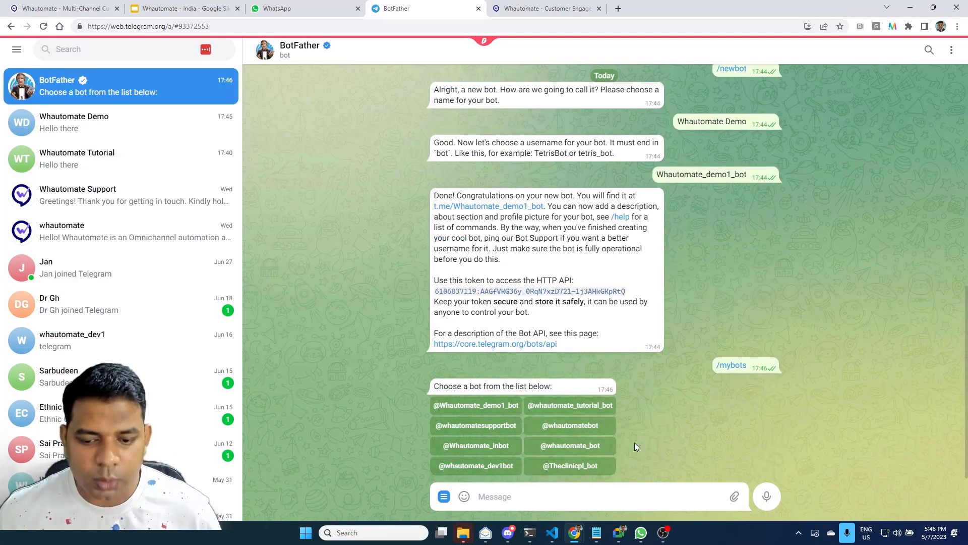
{"action": "left_click", "coordinate": [503, 405]}
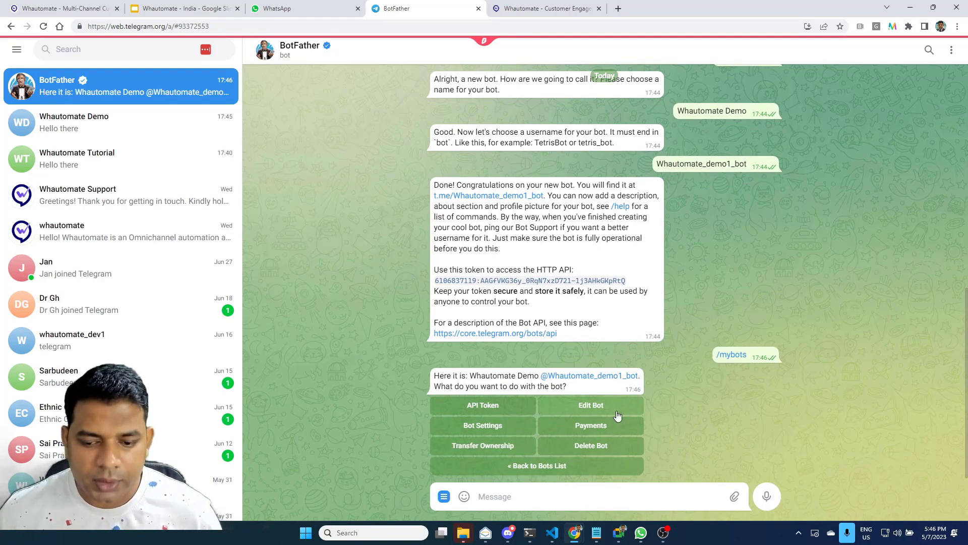
{"action": "left_click", "coordinate": [584, 406]}
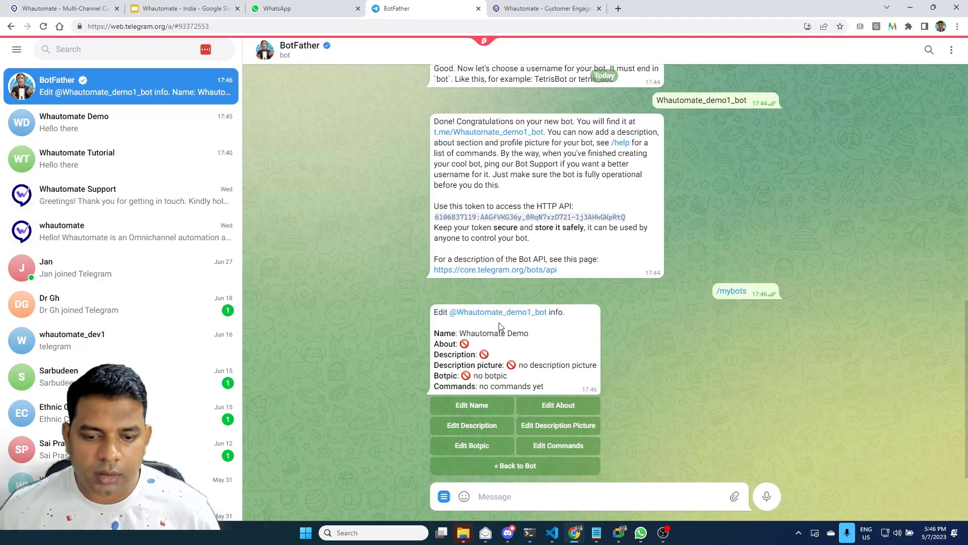
Set the bot's About text to "Whautomate is a multi-channel customer engagement platform!".
{"action": "left_click", "coordinate": [534, 407]}
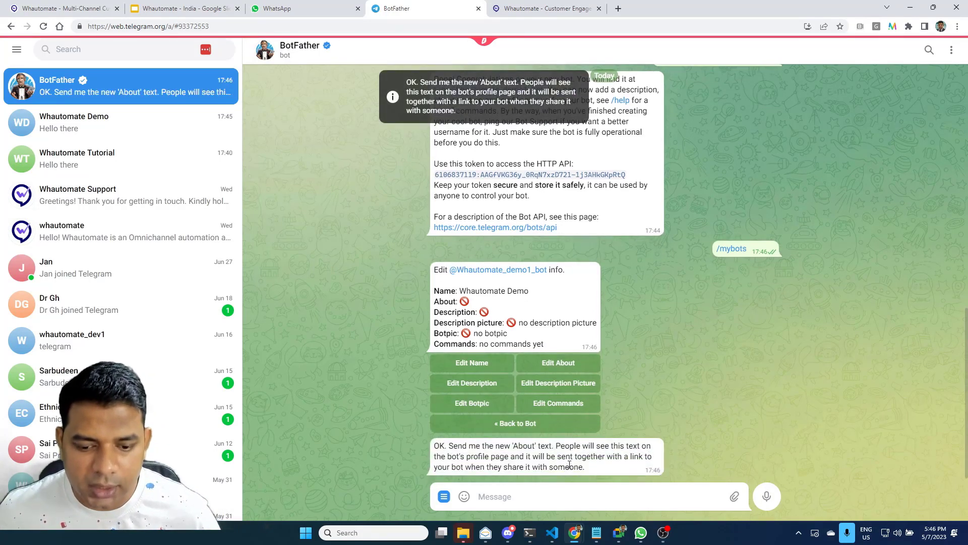
{"action": "left_click", "coordinate": [645, 497]}
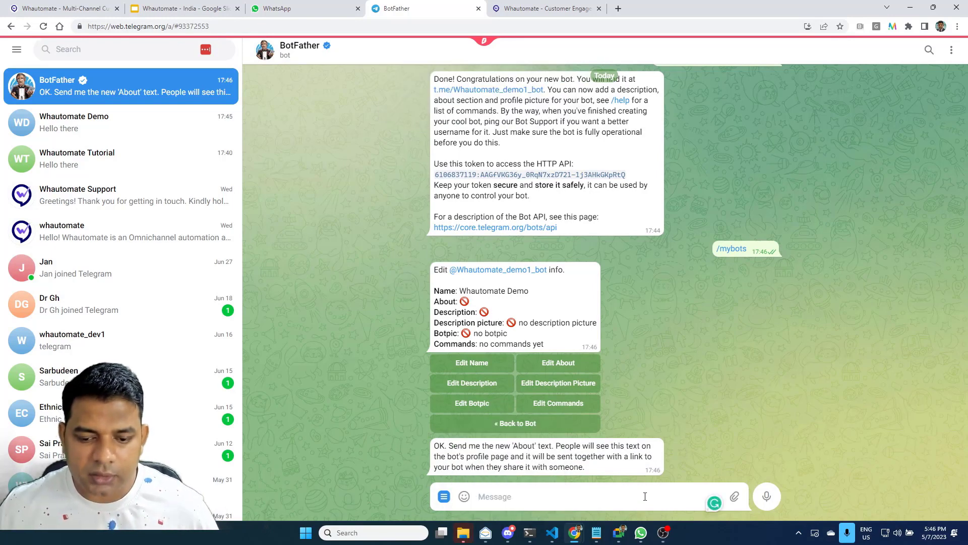
{"action": "type", "text": "Whaut"}
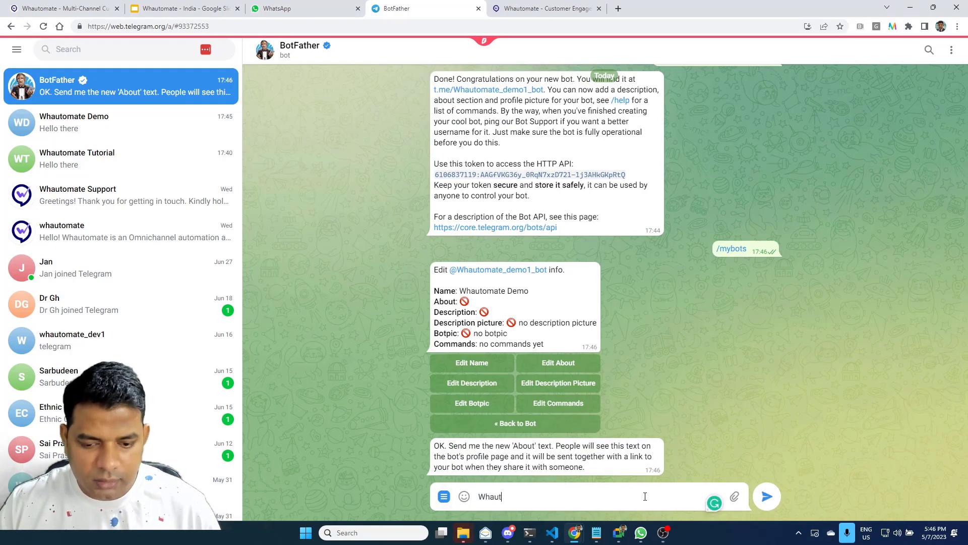
{"action": "type", "text": "omate is a mu"}
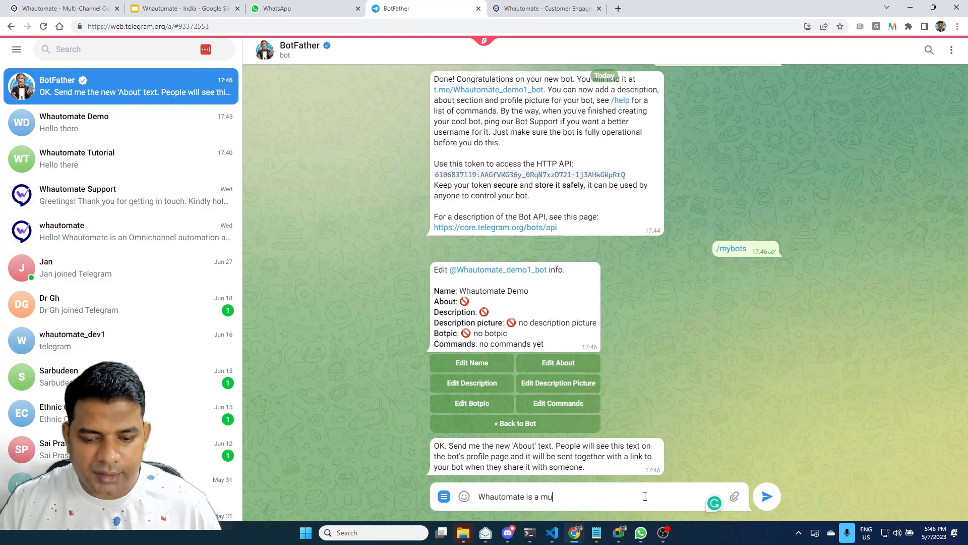
{"action": "type", "text": "lti-channel"}
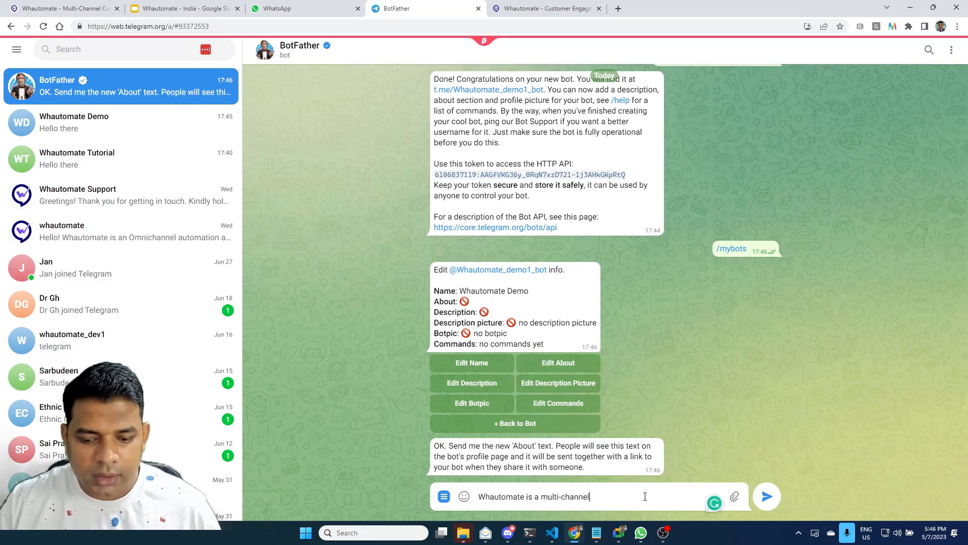
{"action": "type", "text": " customer Enga"}
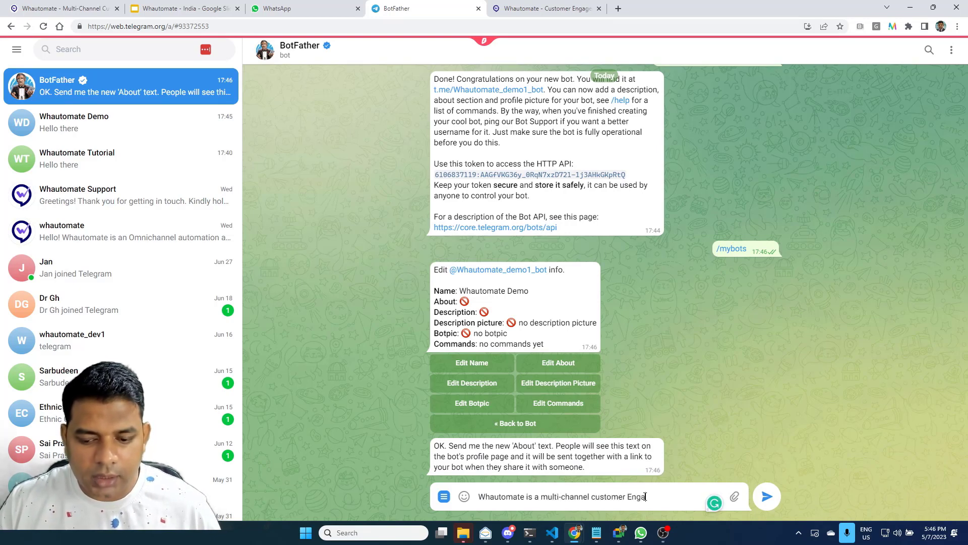
{"action": "key", "text": "BackSpace"}
{"action": "key", "text": "BackSpace"}
{"action": "key", "text": "BackSpace"}
{"action": "key", "text": "BackSpace"}
{"action": "type", "text": "engagement platf"}
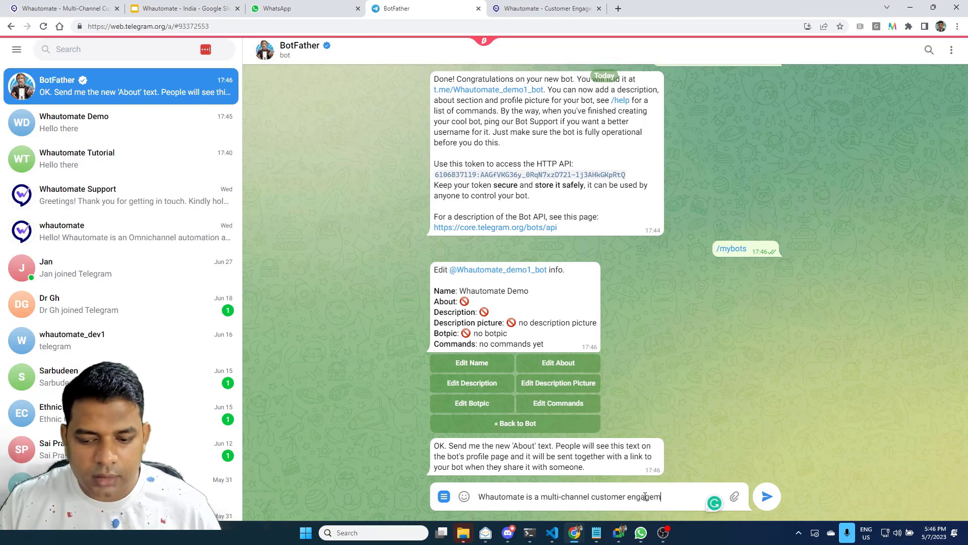
{"action": "type", "text": "!"}
{"action": "key", "text": "Return"}
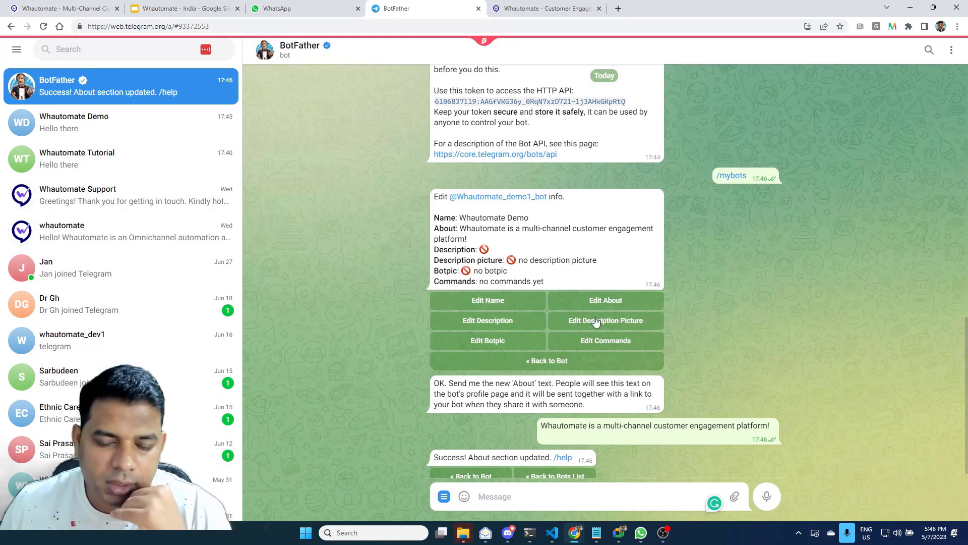
{"action": "left_click", "coordinate": [550, 361]}
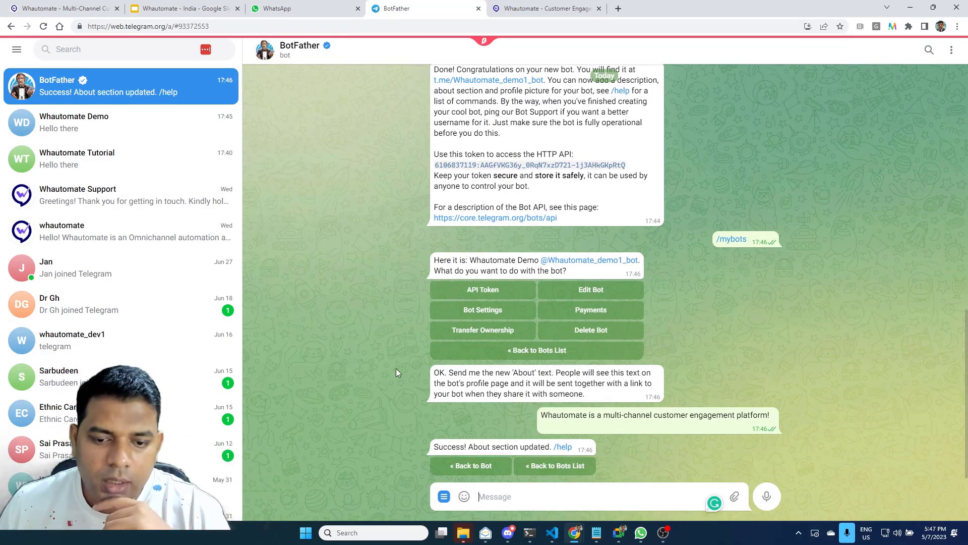
{"action": "left_click", "coordinate": [499, 313]}
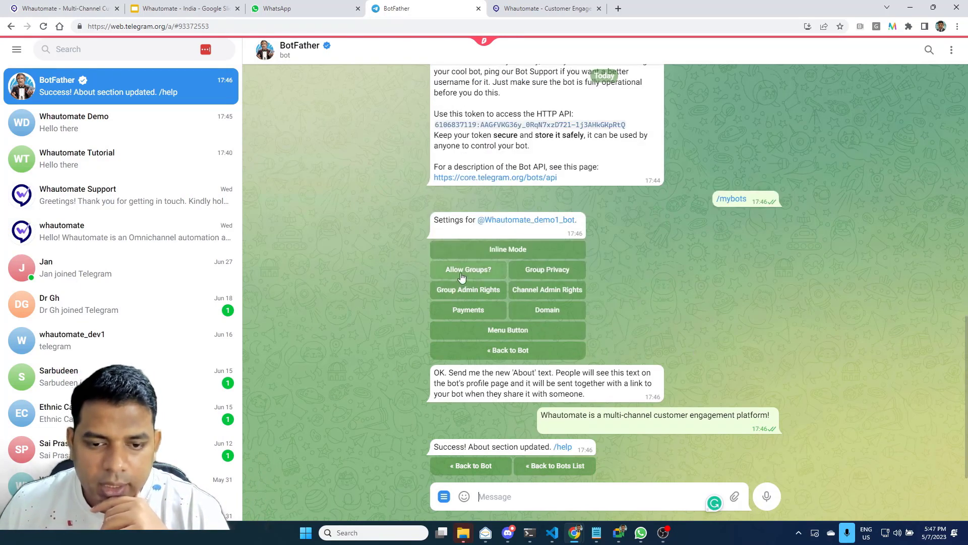
{"action": "left_click", "coordinate": [548, 272]}
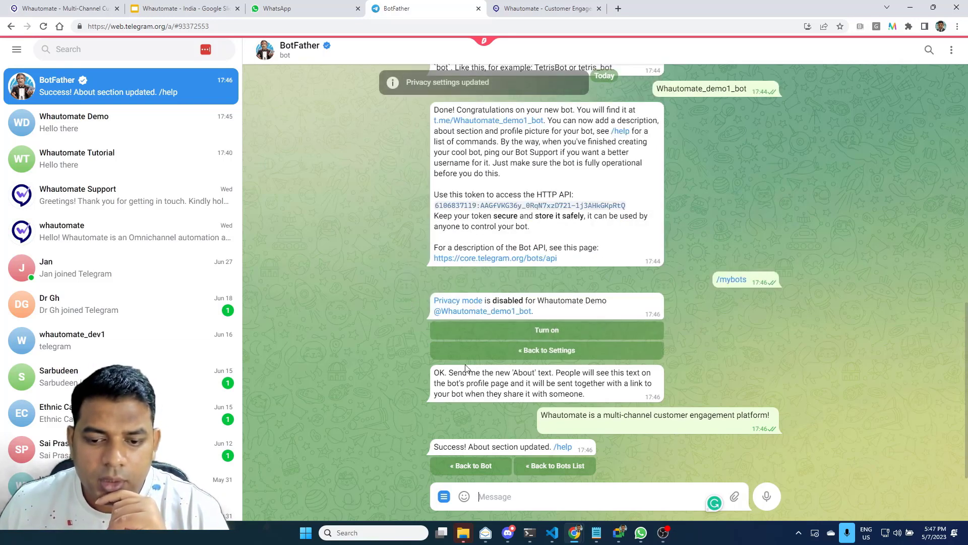
{"action": "left_click", "coordinate": [541, 352]}
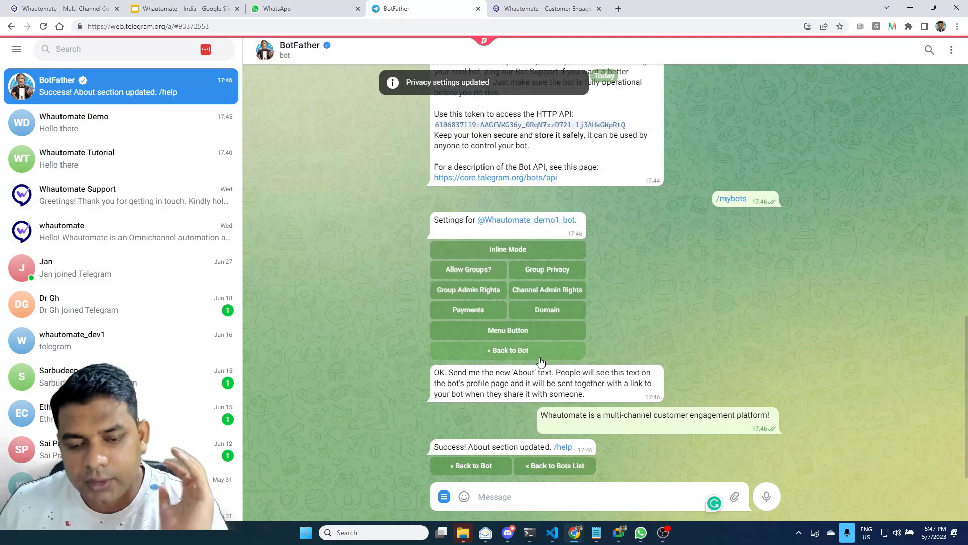